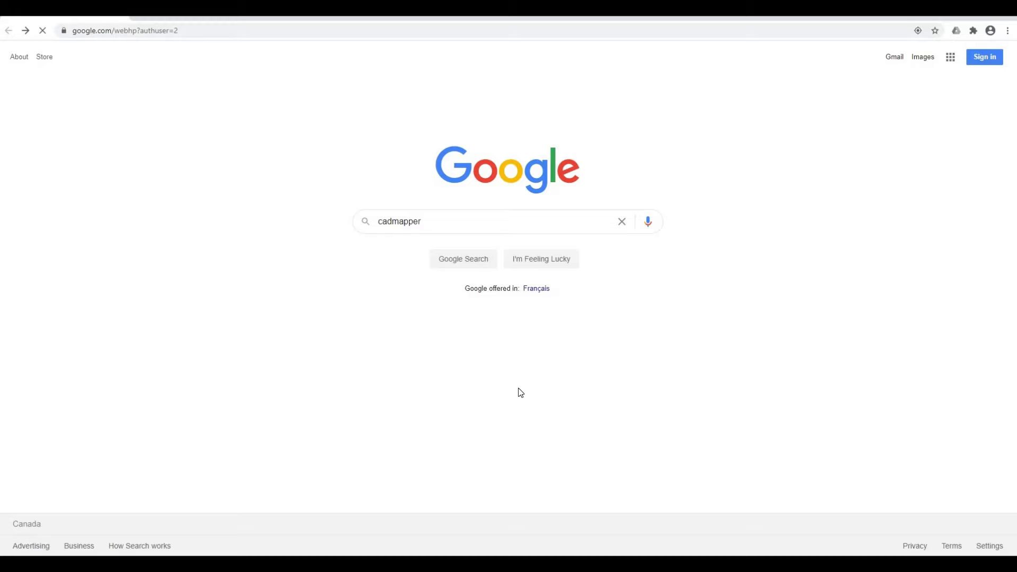
Step: Run a Google search for 'cadmapper'
left_click(466, 262)
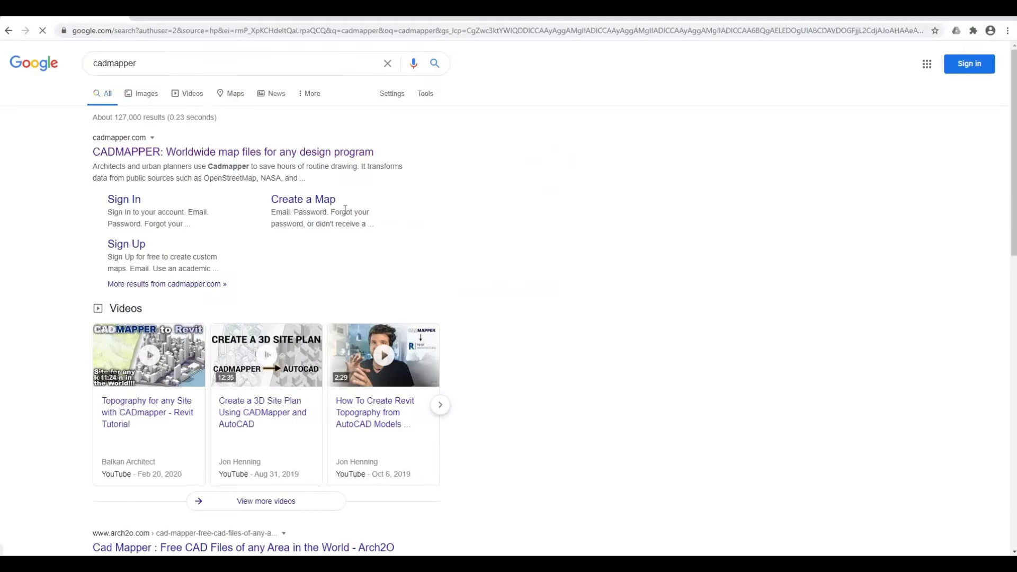
Step: Open the CADMAPPER site and follow Sign Up for a Free Account to the Create Map page
left_click(141, 155)
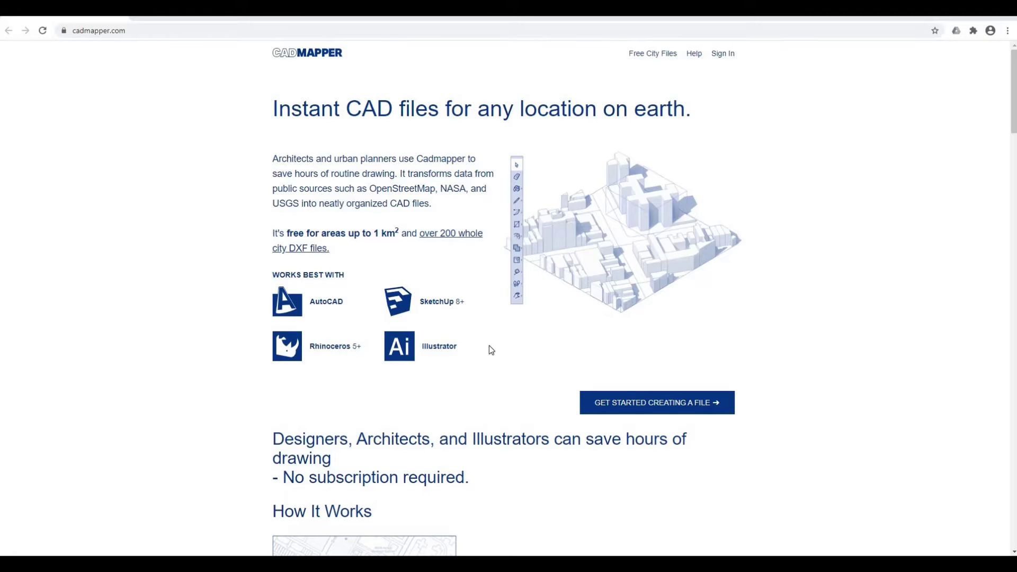
scroll(489, 347, "down", 15)
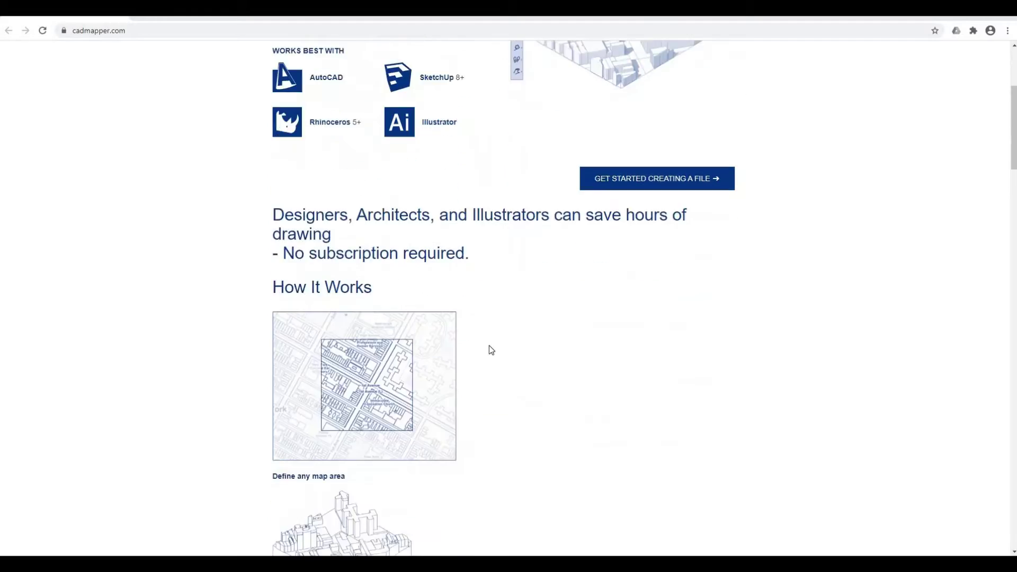
scroll(490, 349, "down", 8)
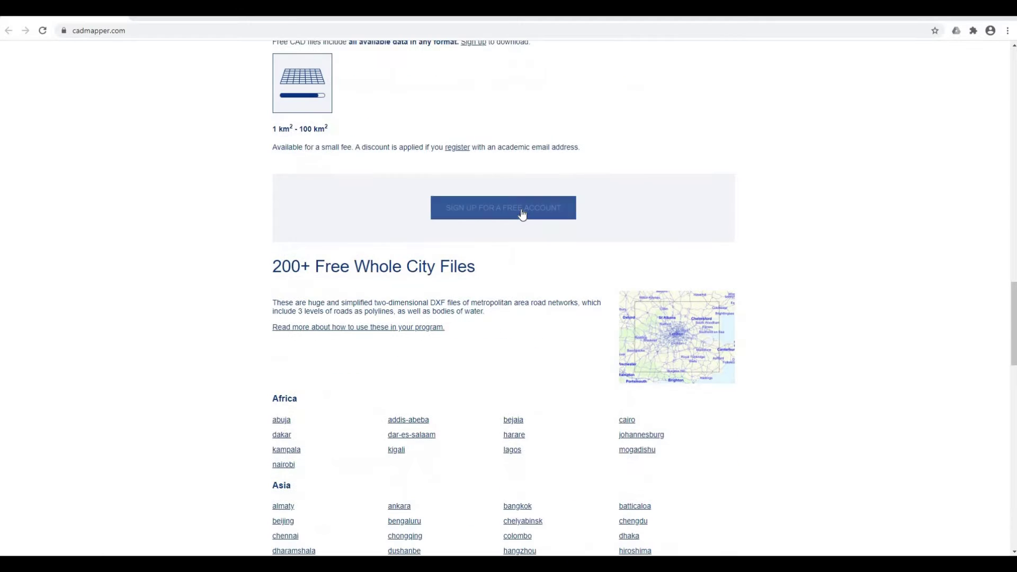
left_click(518, 215)
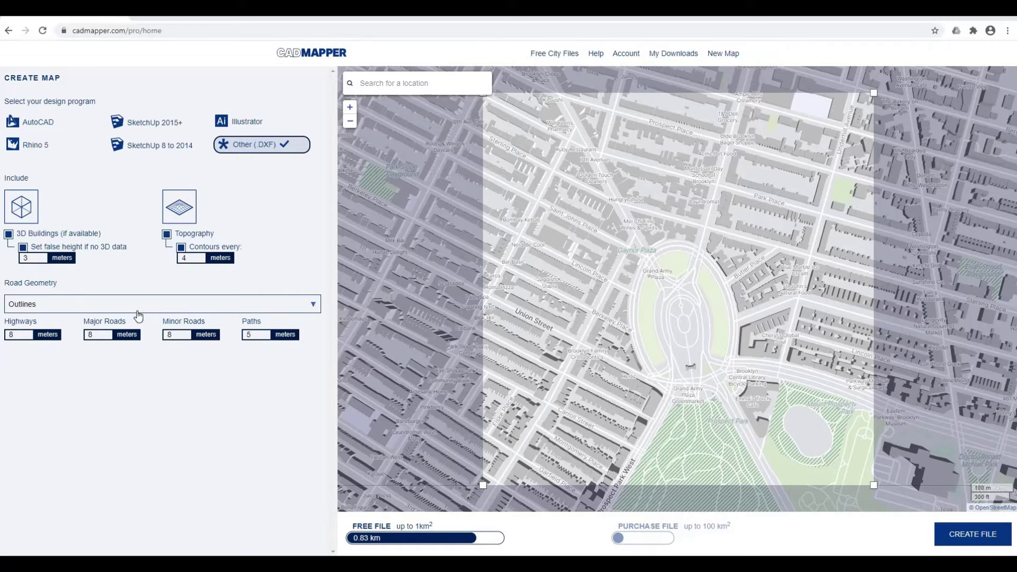
Step: Keep road geometry as Outlines and search 'newyork' to center the map on New York, NY, USA
left_click(135, 312)
left_click(119, 328)
left_click(386, 88)
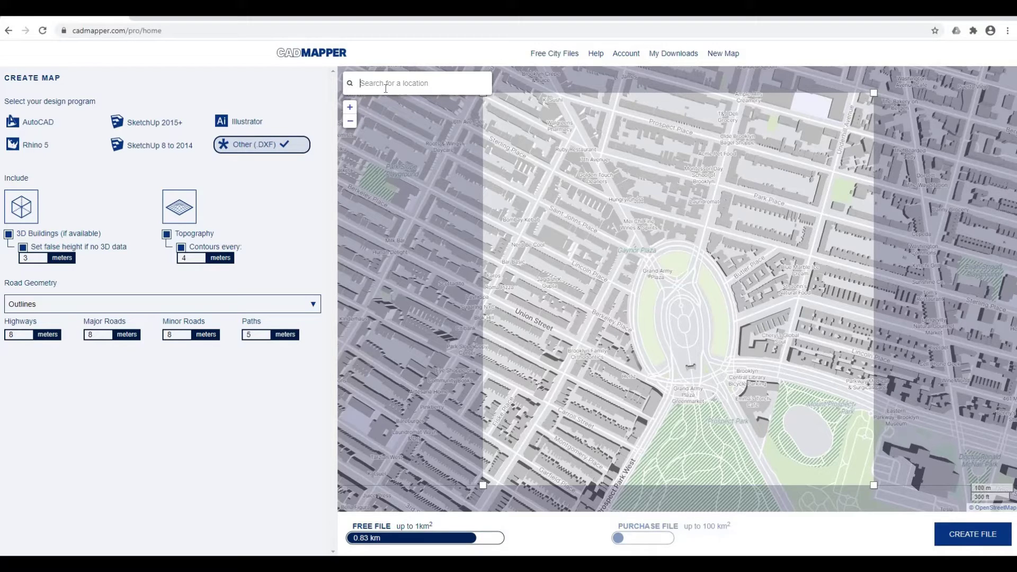
type("new")
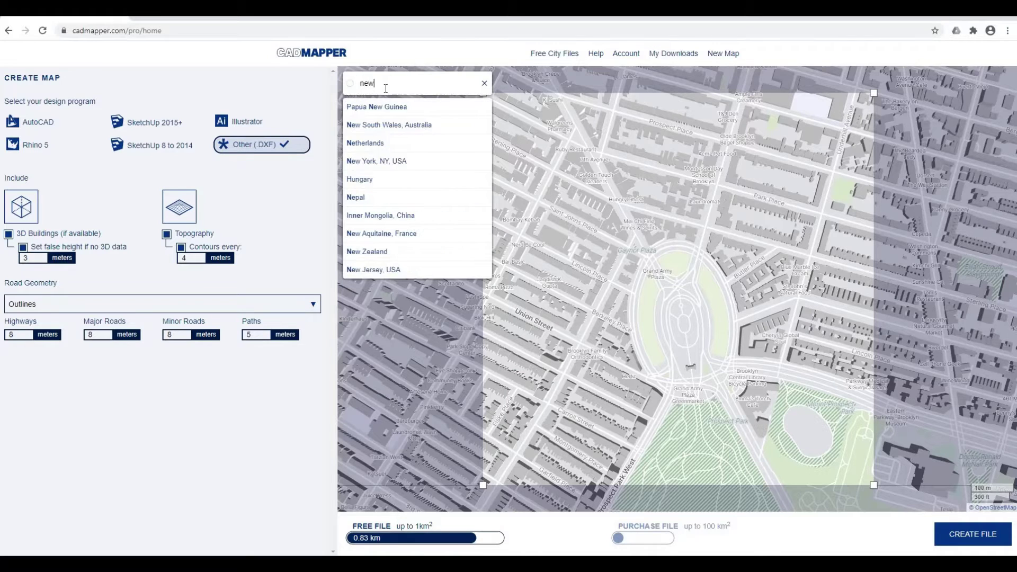
type("york")
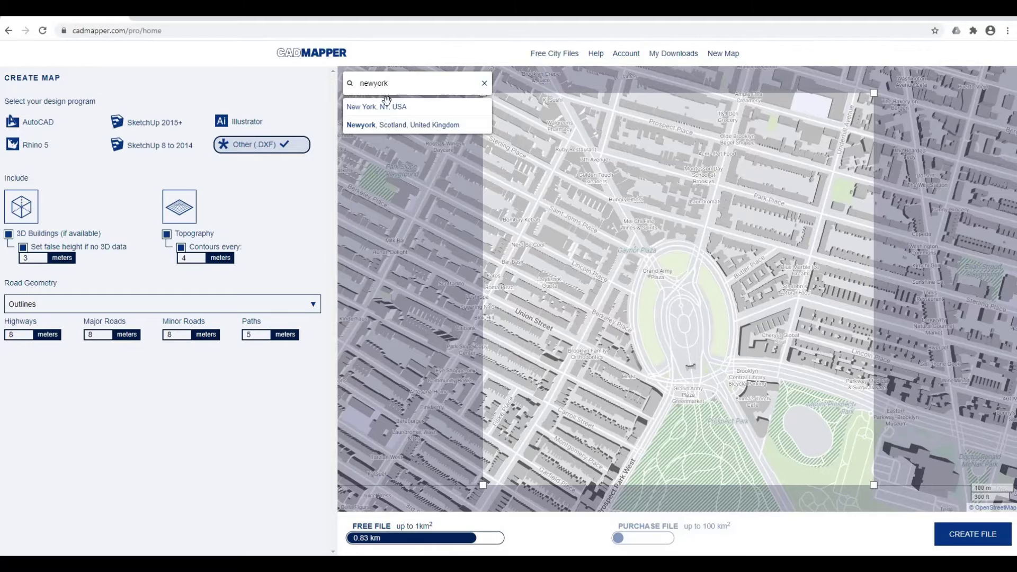
left_click(386, 106)
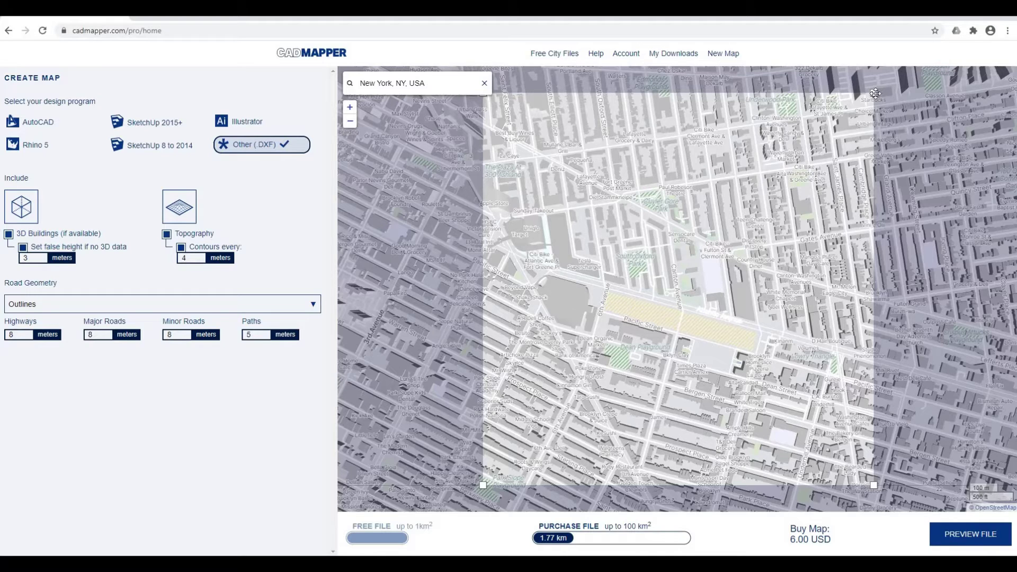
Step: Shrink the selection to a free 0.54 km² Flatbush area and create the DXF file
left_click_drag(875, 93, 861, 135)
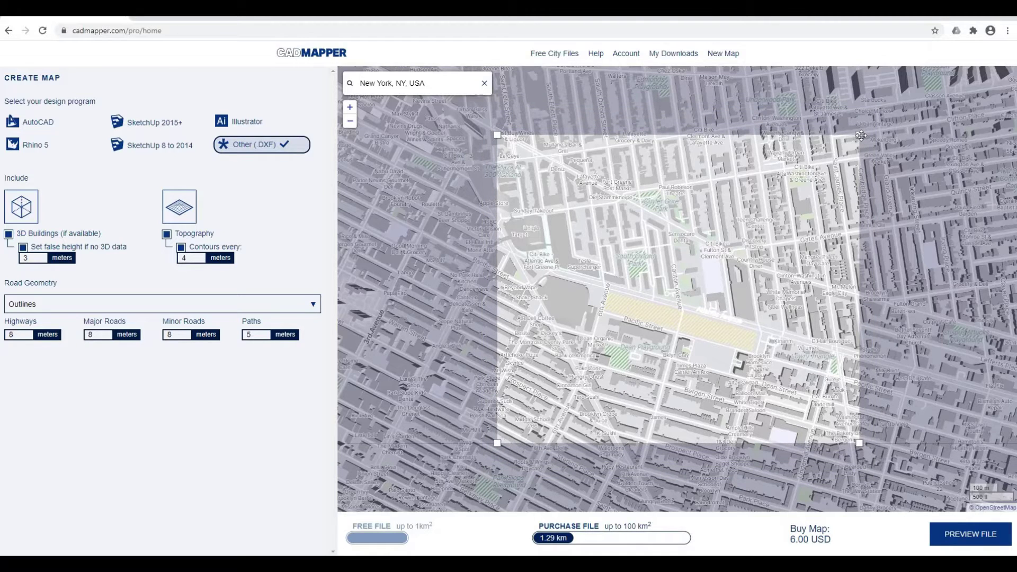
left_click_drag(860, 136, 825, 164)
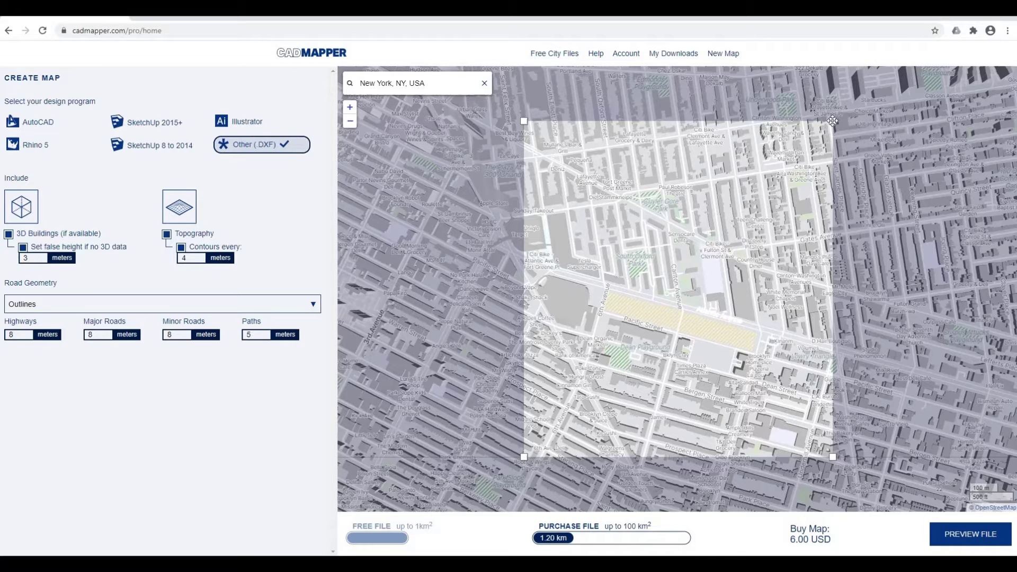
left_click_drag(832, 120, 788, 184)
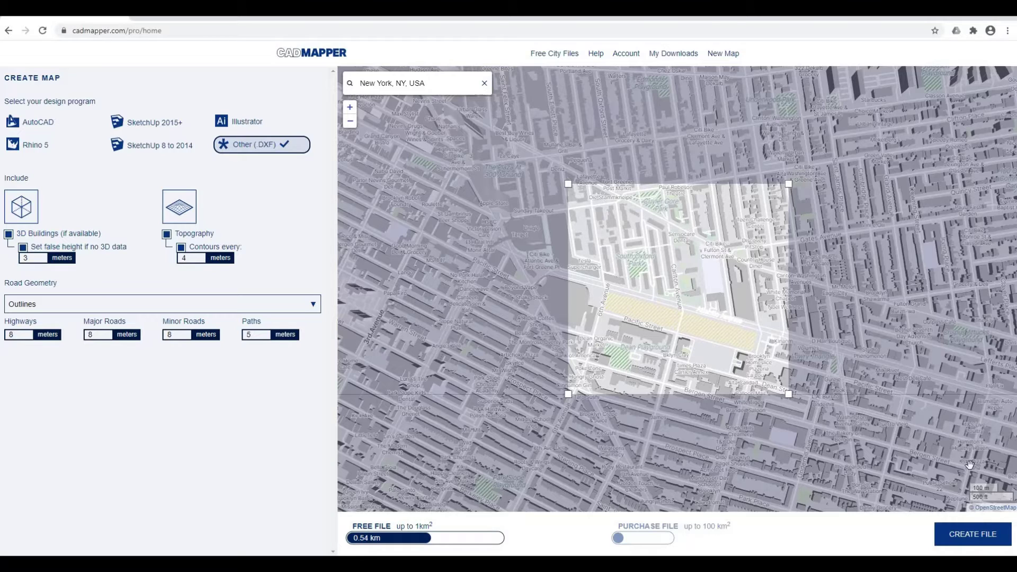
left_click(978, 533)
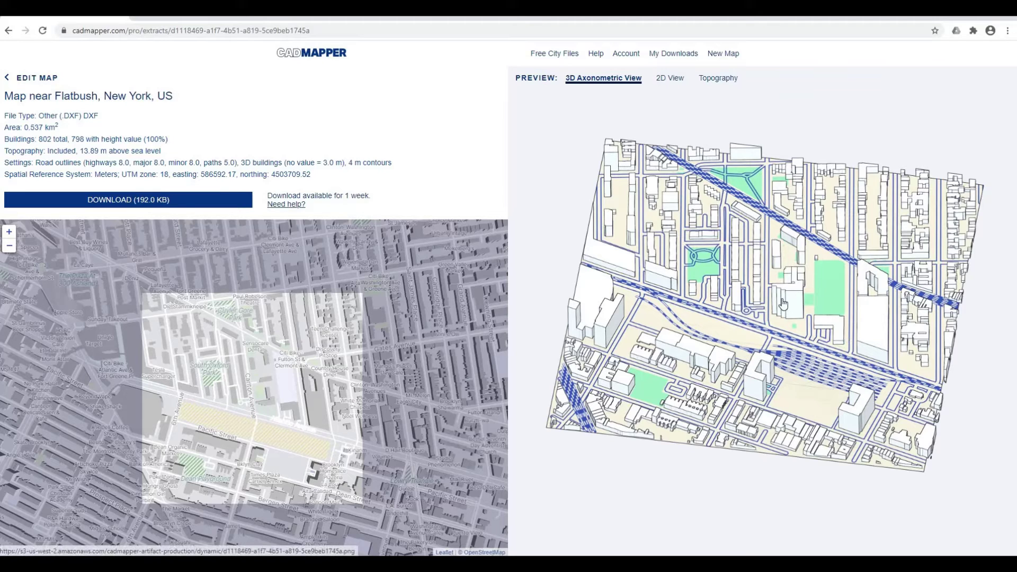
Step: Download the 192.0 KB Flatbush map zip
left_click(113, 198)
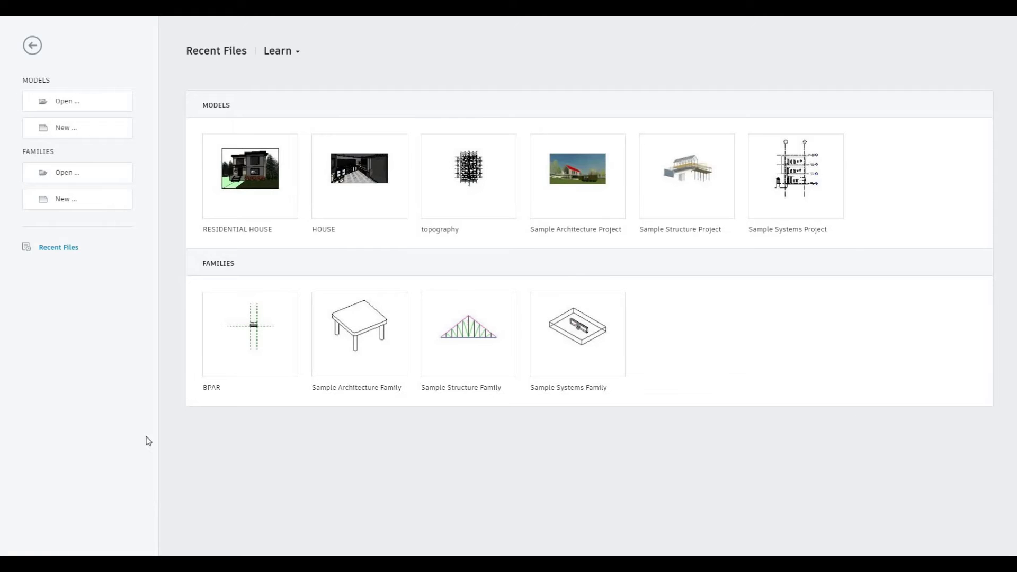
Step: Create a new project from the Architectural Template and open the Site view under Floor Plans
left_click(95, 134)
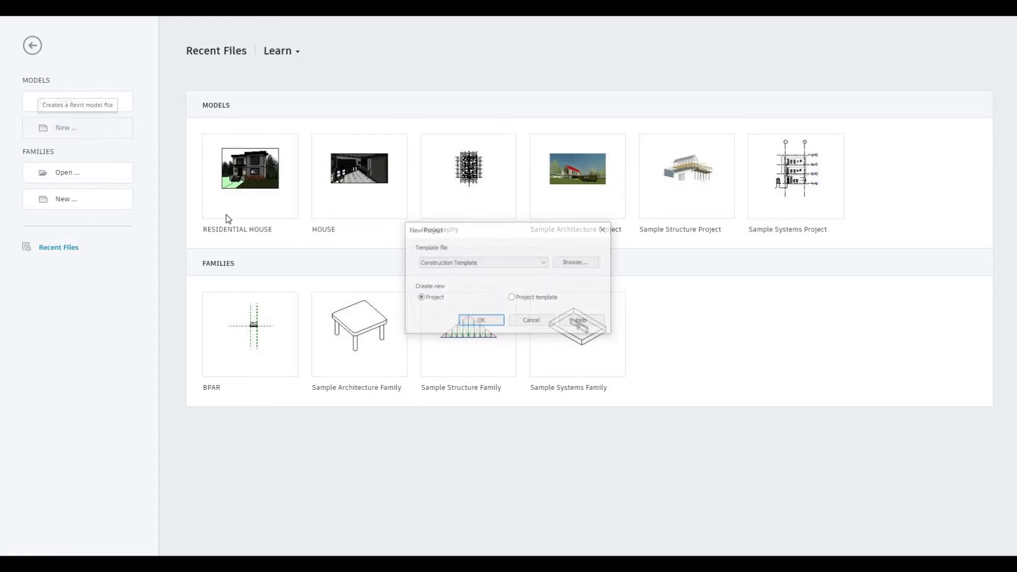
left_click(492, 263)
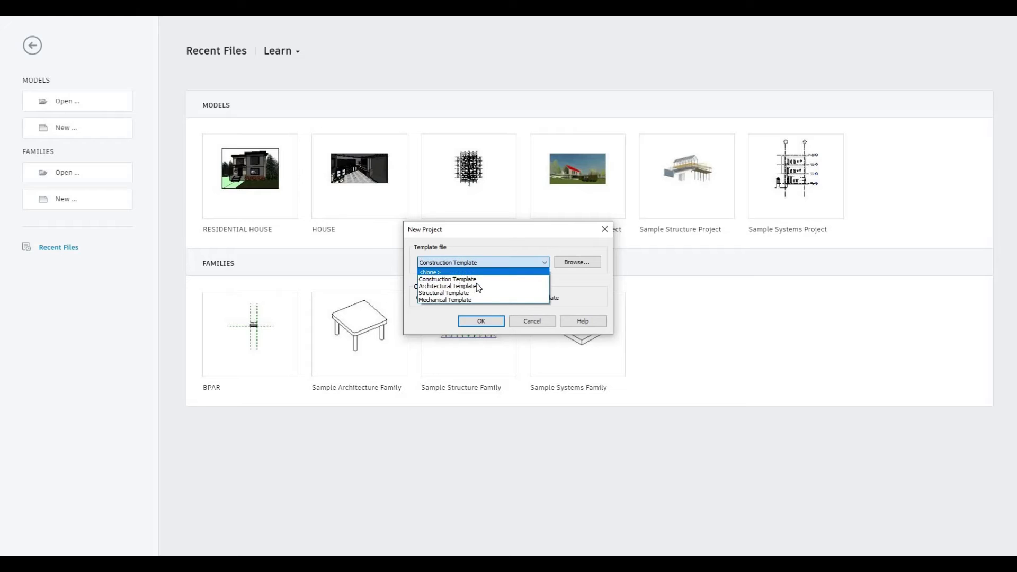
left_click(477, 280)
left_click(480, 321)
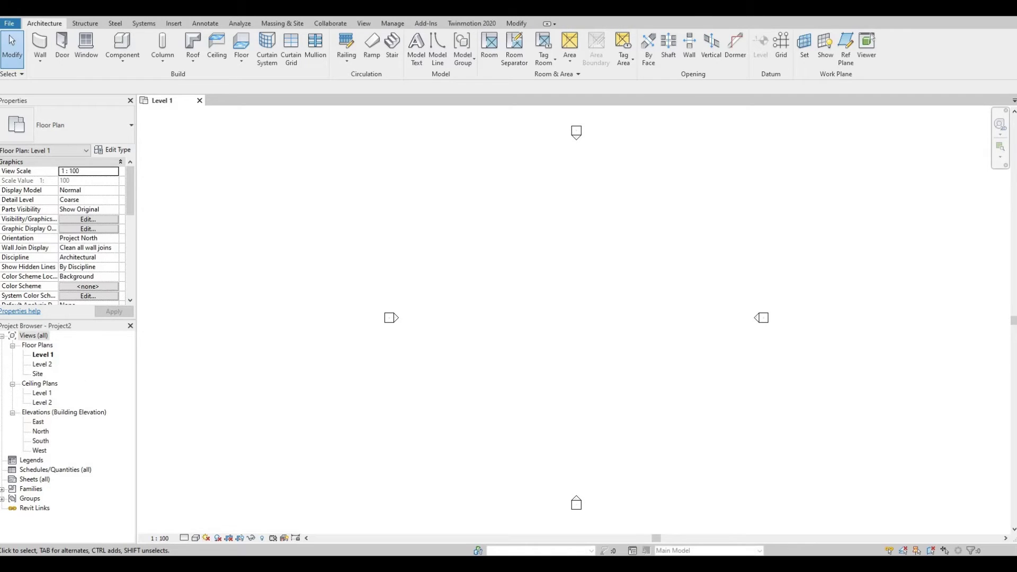
left_click(40, 376)
double_click(38, 375)
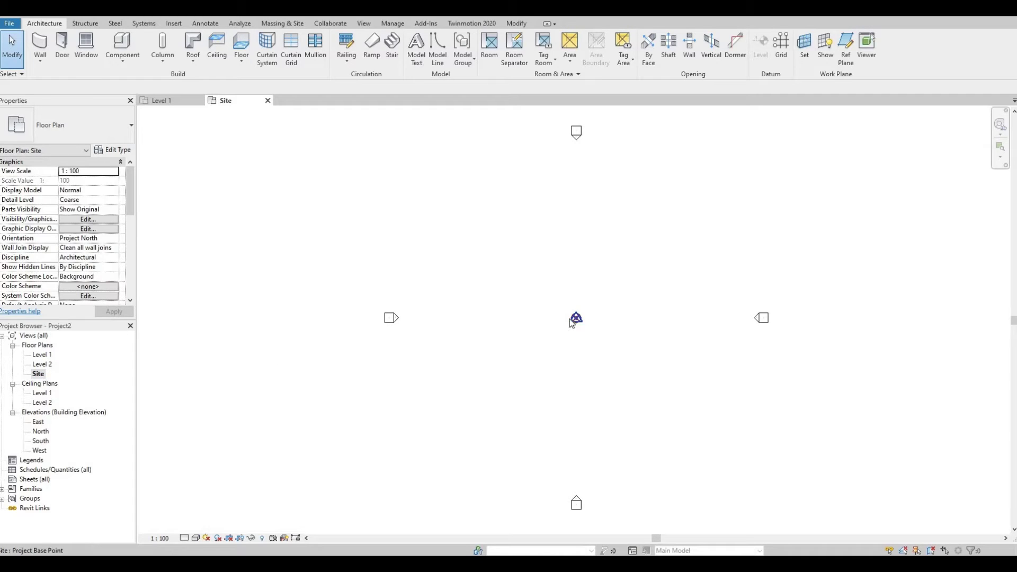
Step: Import cadmapper-flatbush-new-york-us.dxf from the Topography folder with import units set to meter
left_click(173, 24)
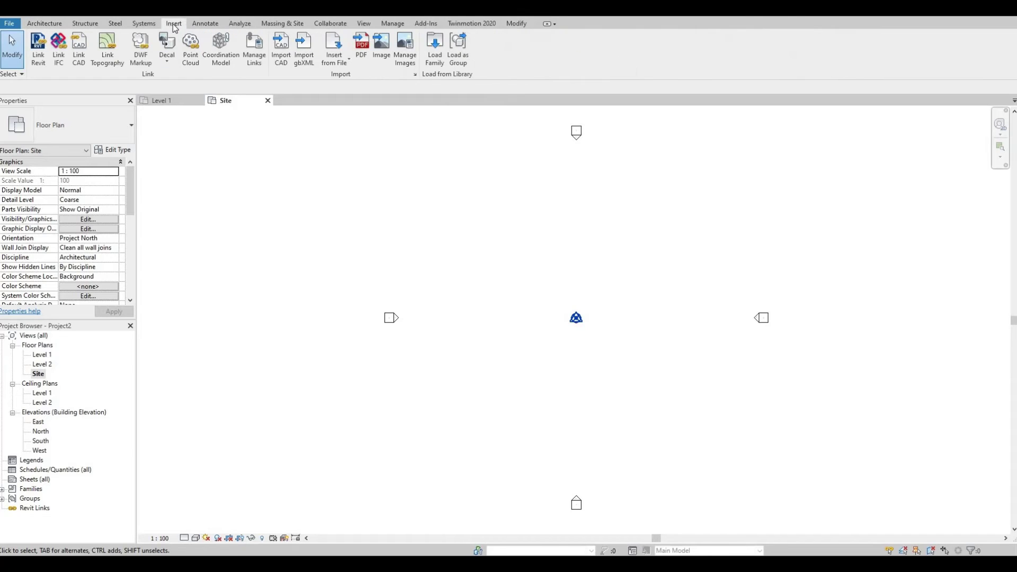
left_click(287, 46)
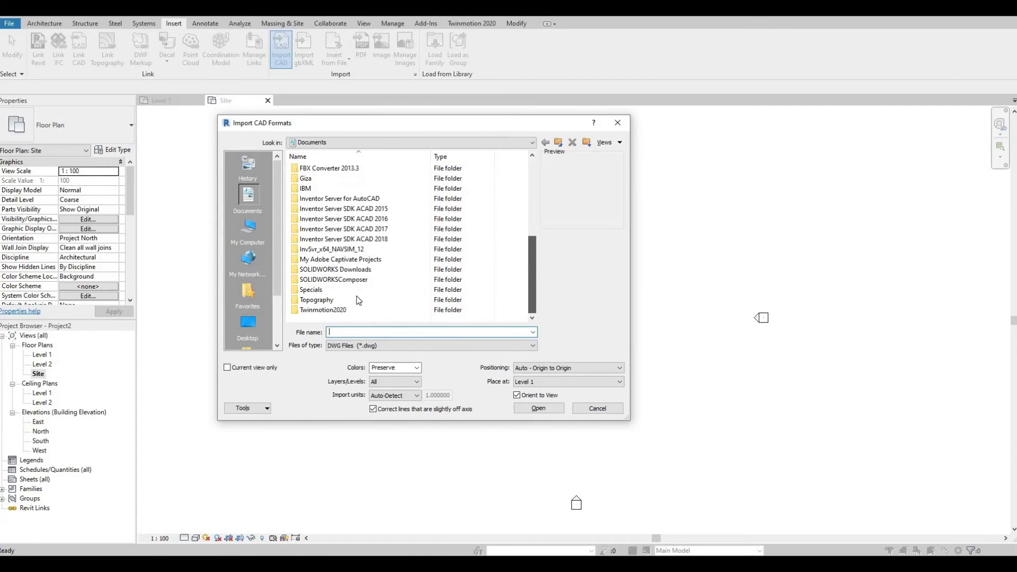
double_click(356, 300)
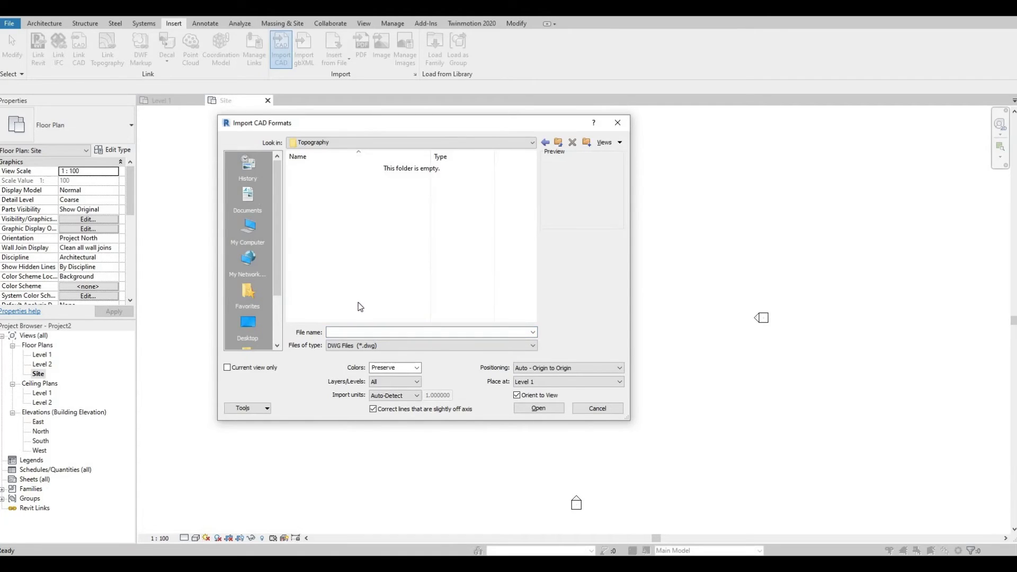
left_click(355, 349)
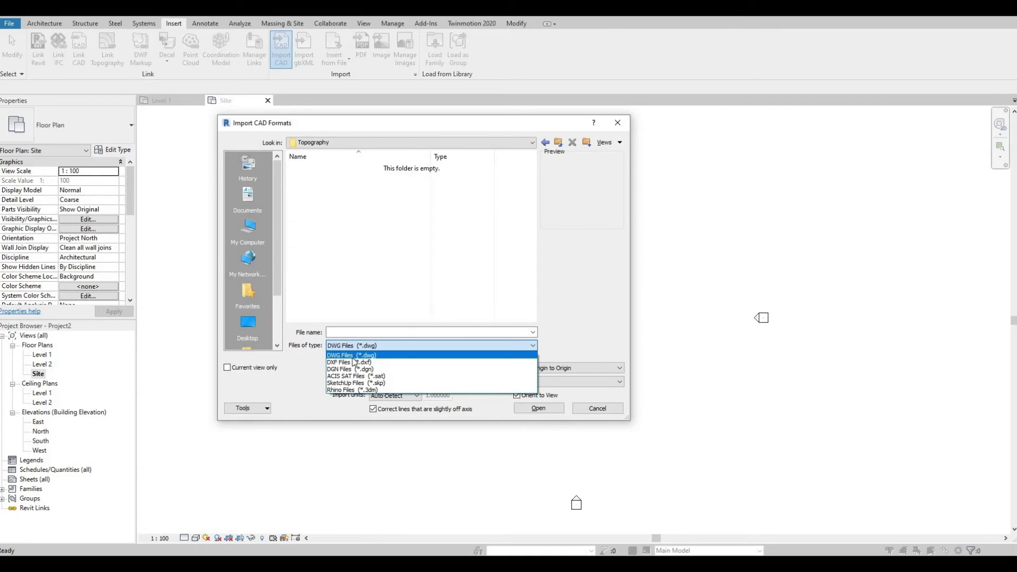
left_click(352, 363)
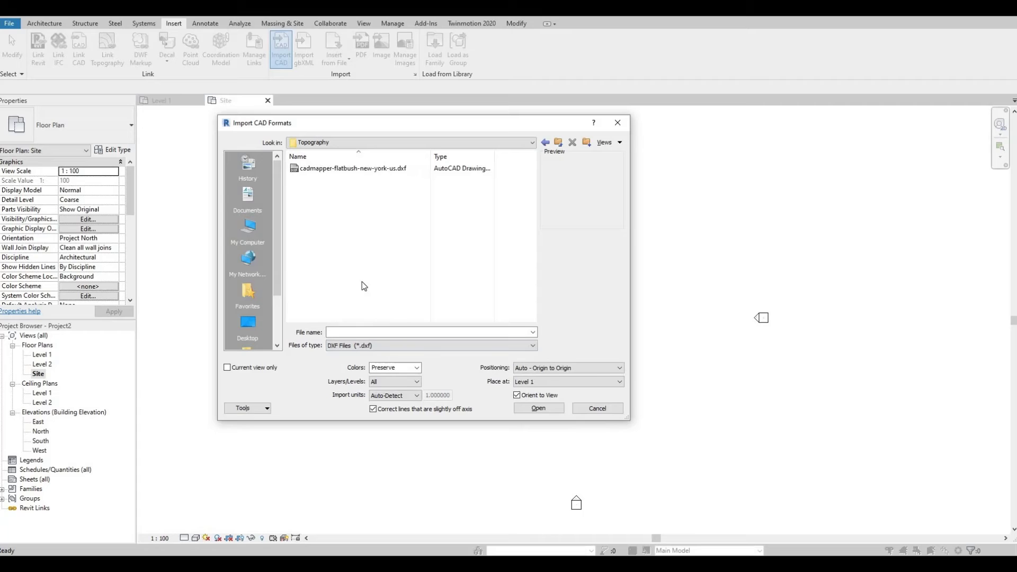
left_click(351, 169)
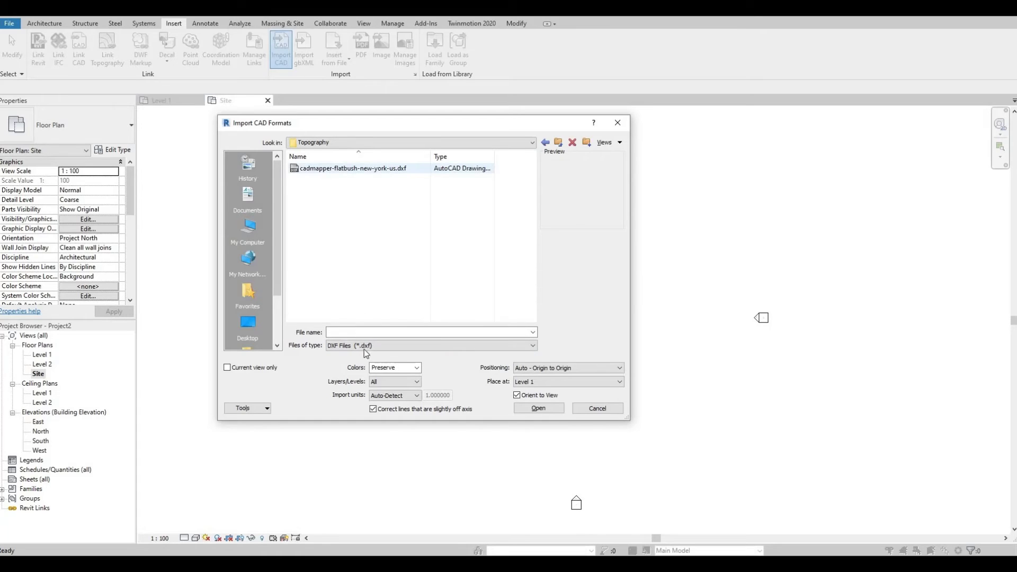
left_click(414, 397)
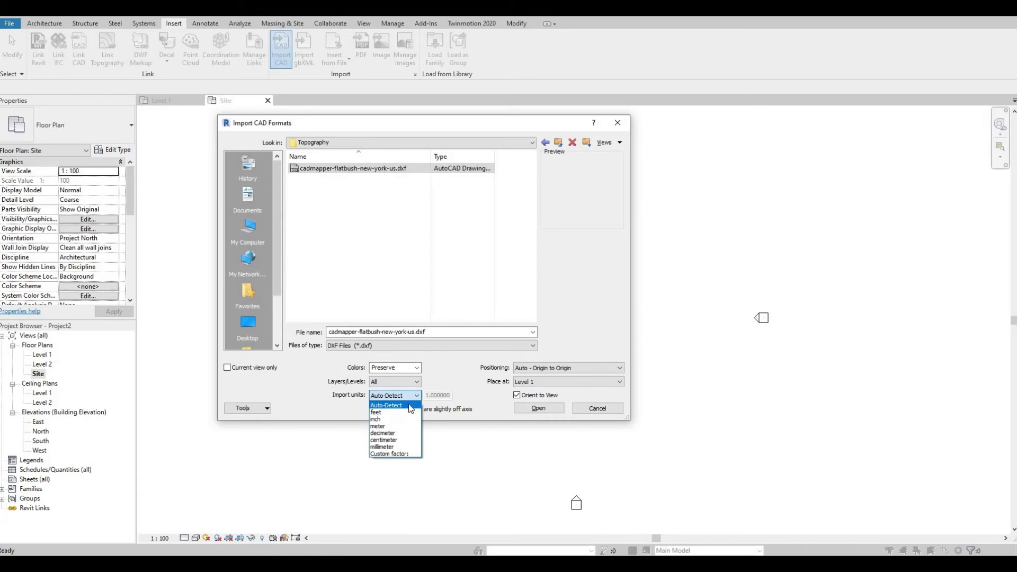
left_click(398, 426)
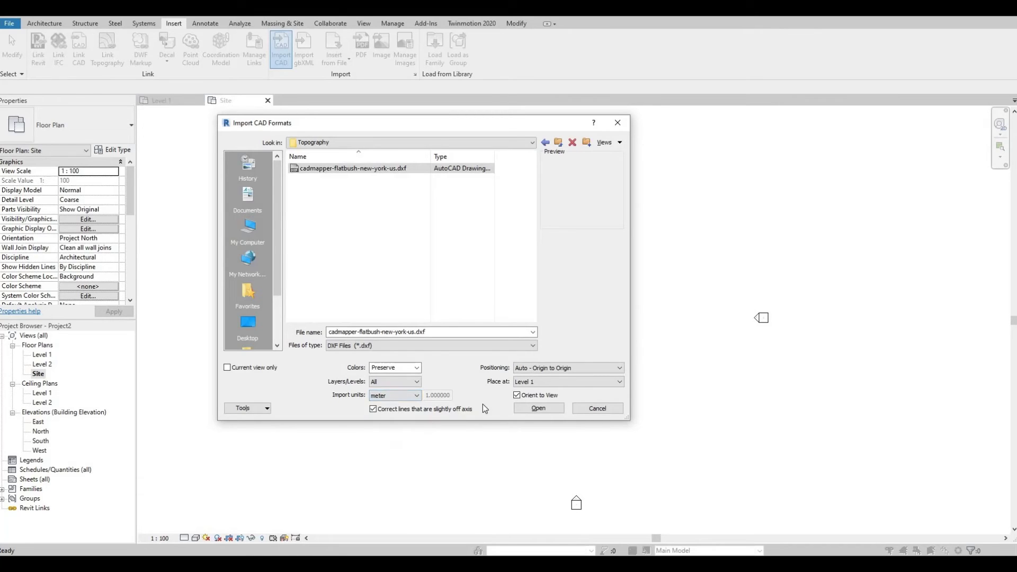
left_click(534, 411)
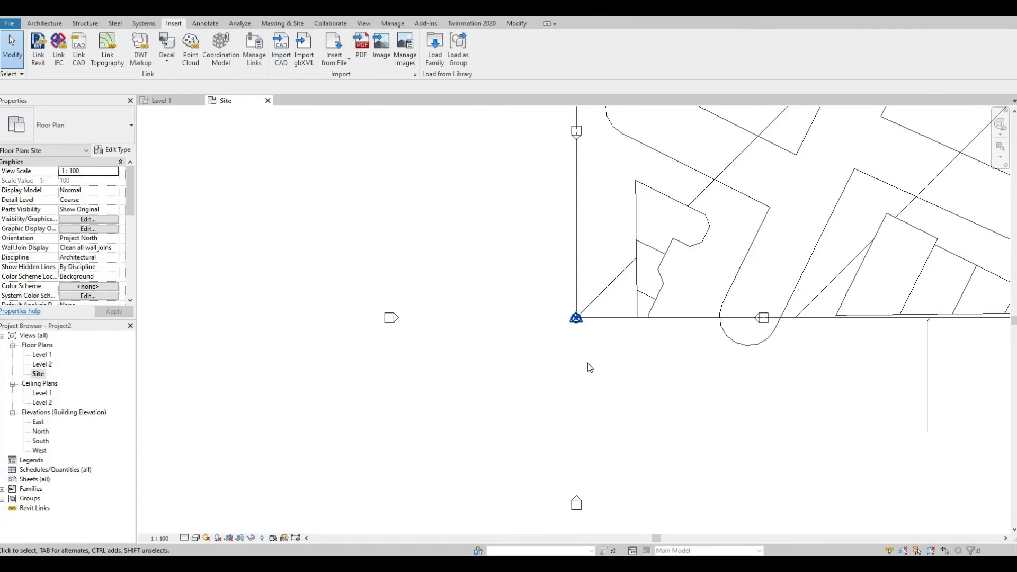
Step: Inspect the Flatbush buildings in a Shaded default 3D view, then return to the Site plan
scroll(587, 364, "down", 5)
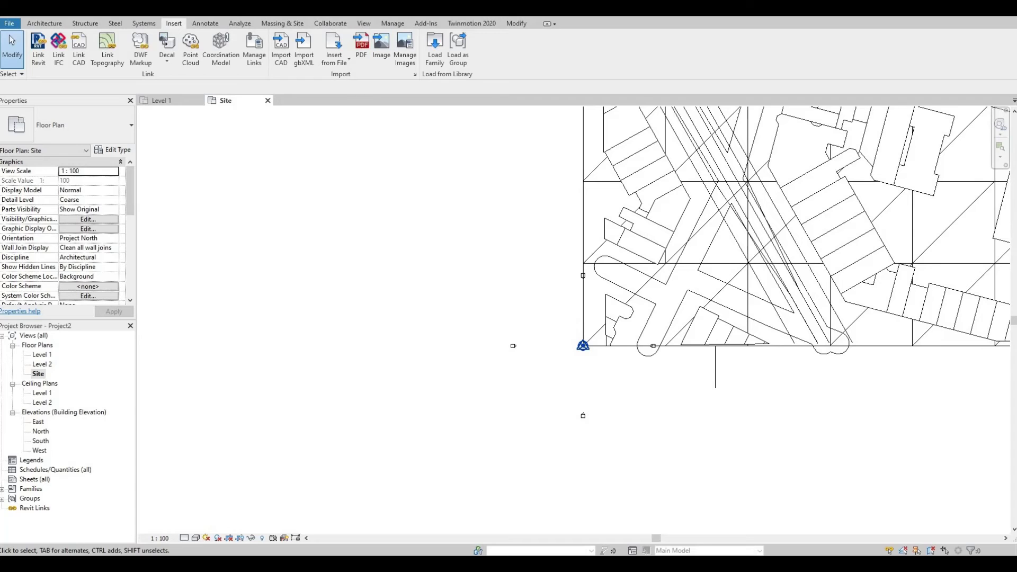
key("3")
key("d")
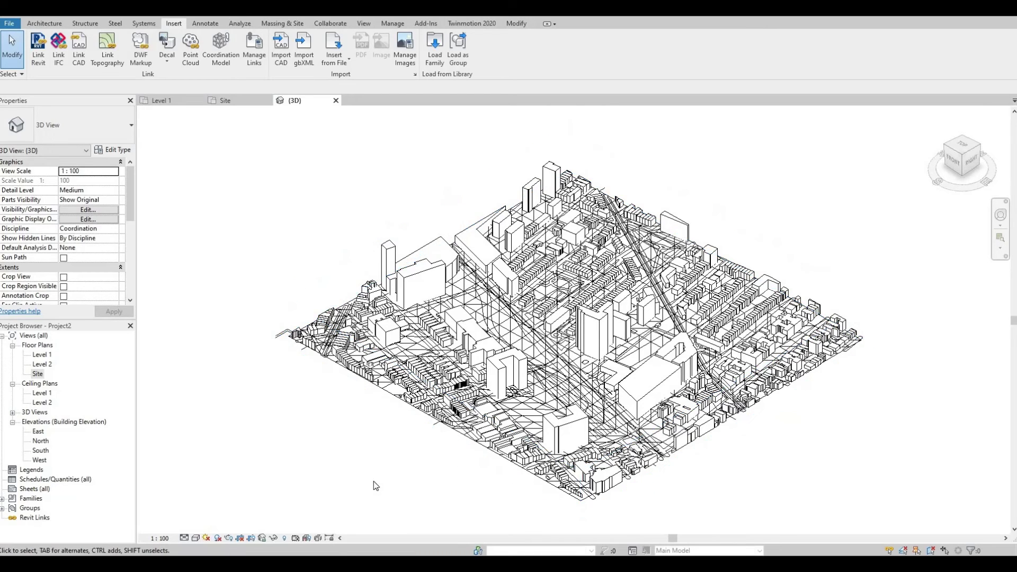
left_click(194, 538)
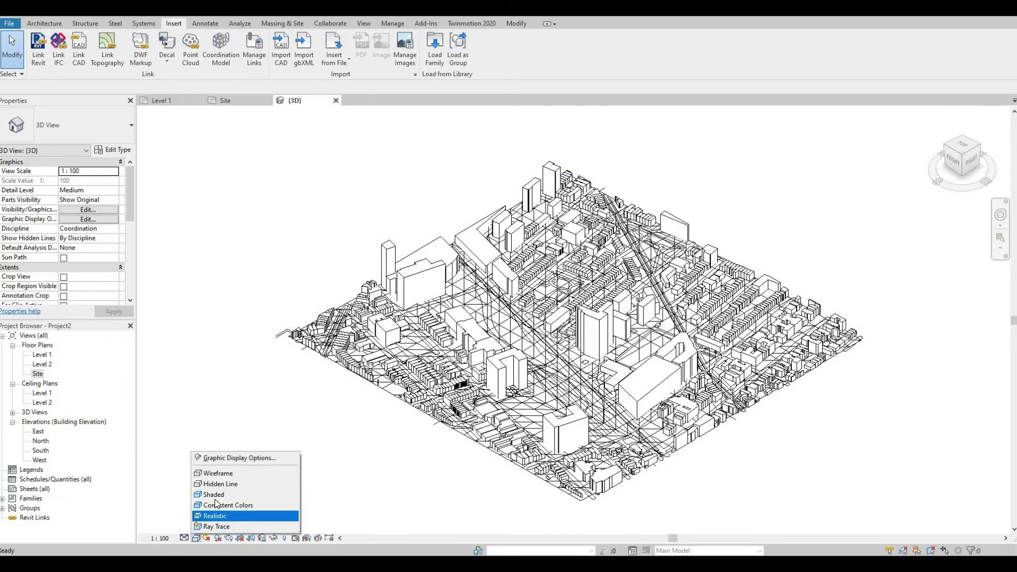
left_click(223, 495)
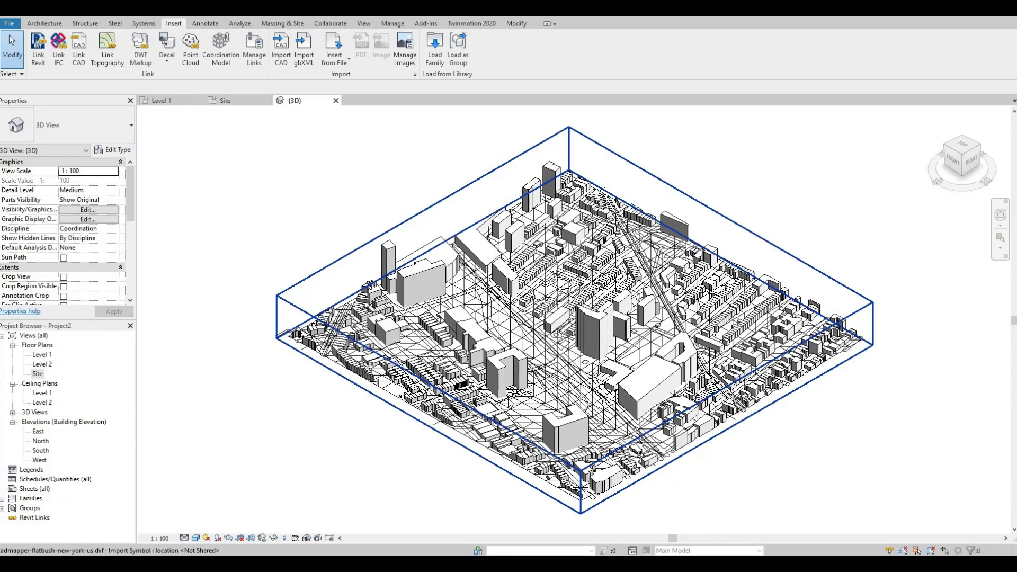
scroll(534, 406, "up", 2)
scroll(534, 407, "up", 4)
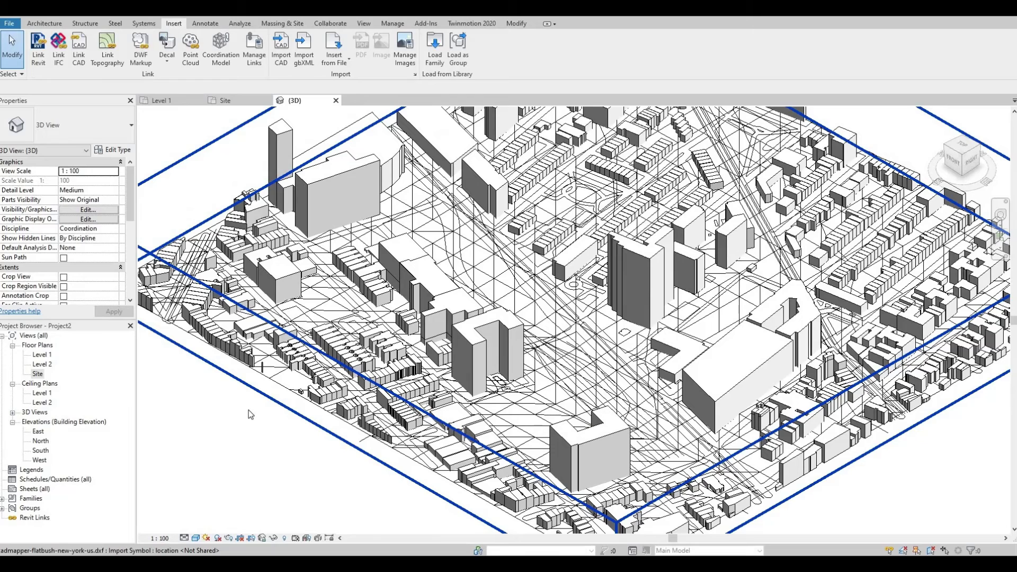
double_click(38, 374)
scroll(359, 402, "down", 4)
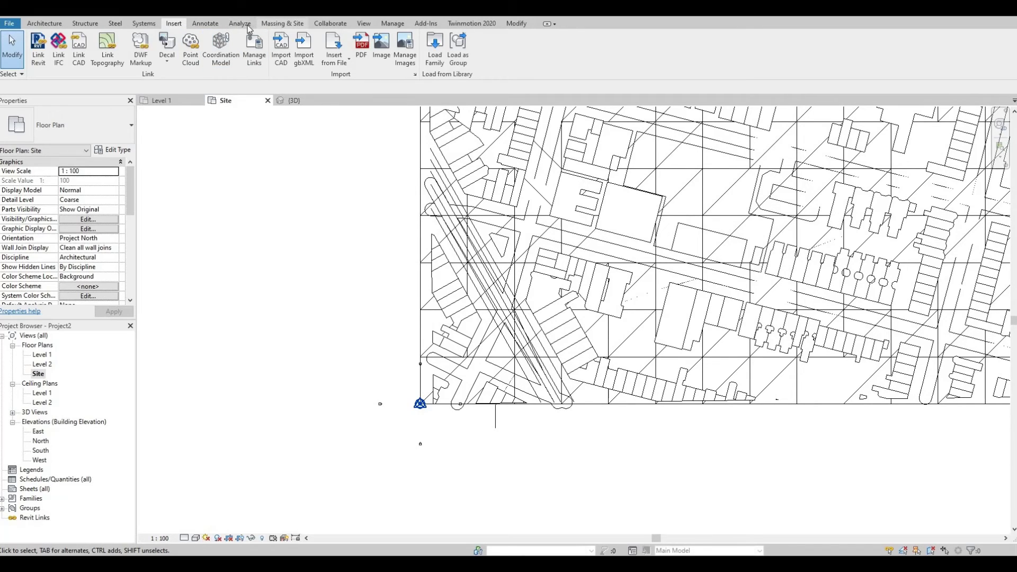
Step: Build a toposurface from the imported DXF using only its contours layer and finish the surface
left_click(276, 26)
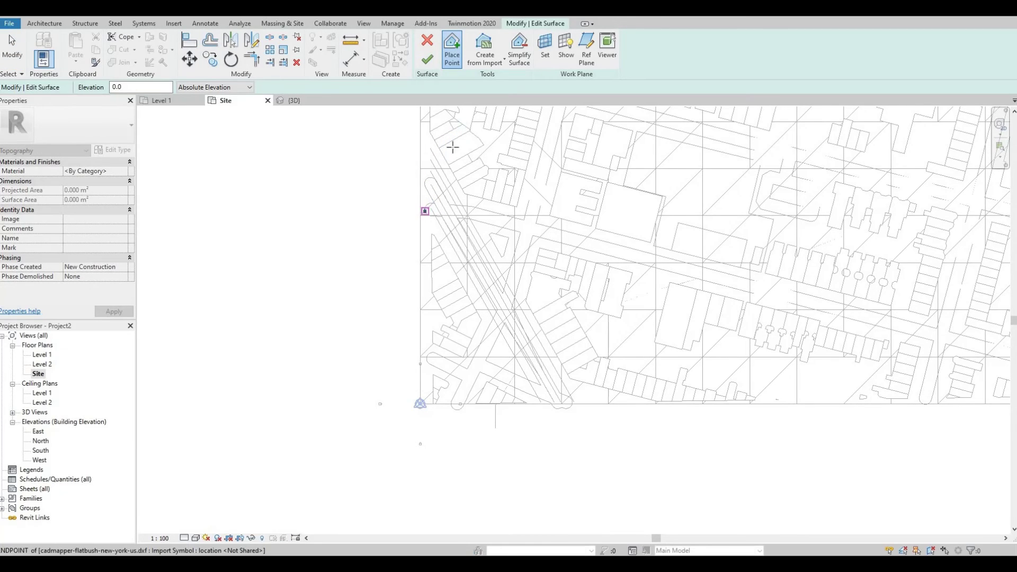
left_click(479, 61)
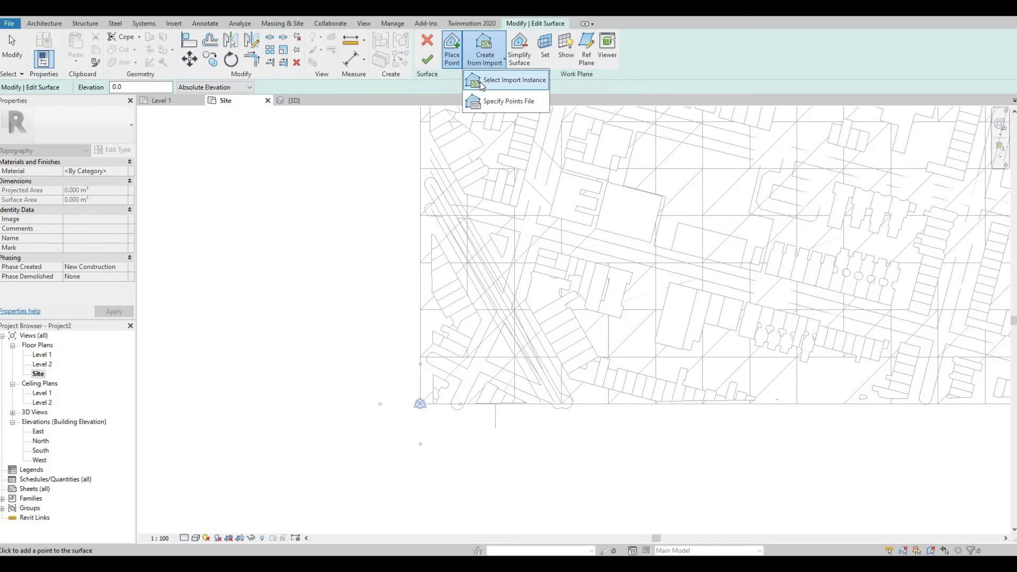
left_click(482, 85)
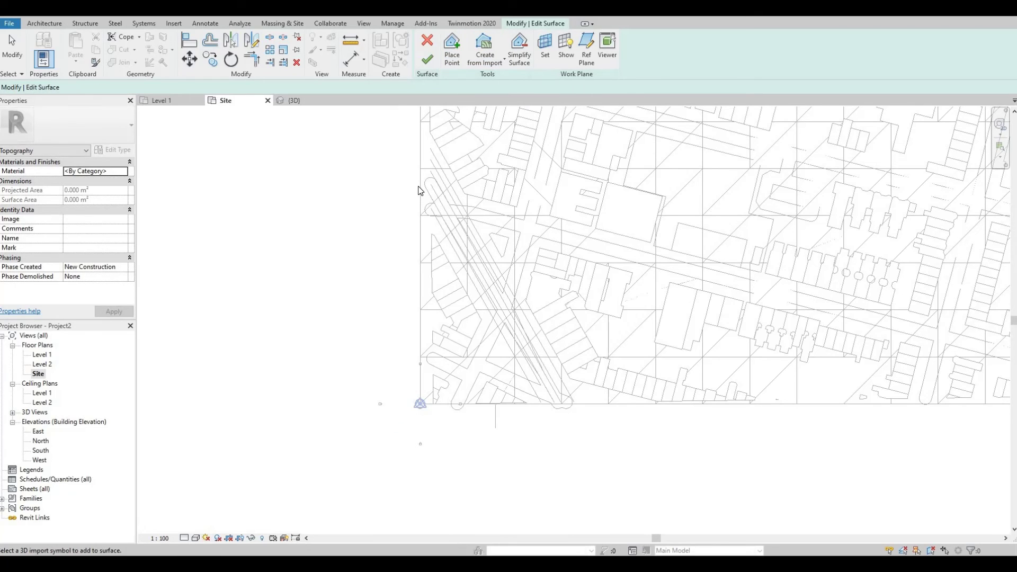
left_click(420, 191)
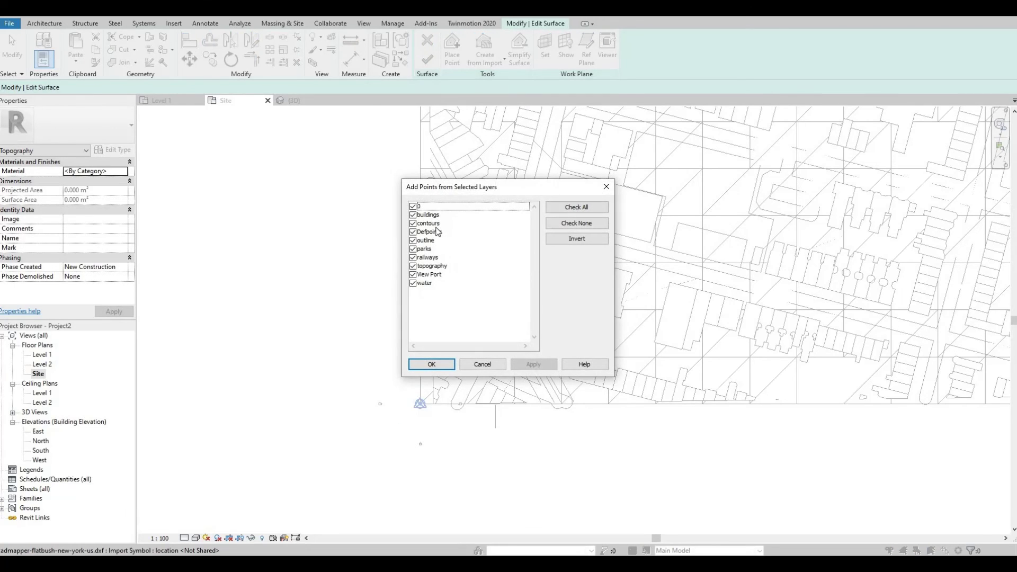
left_click(563, 224)
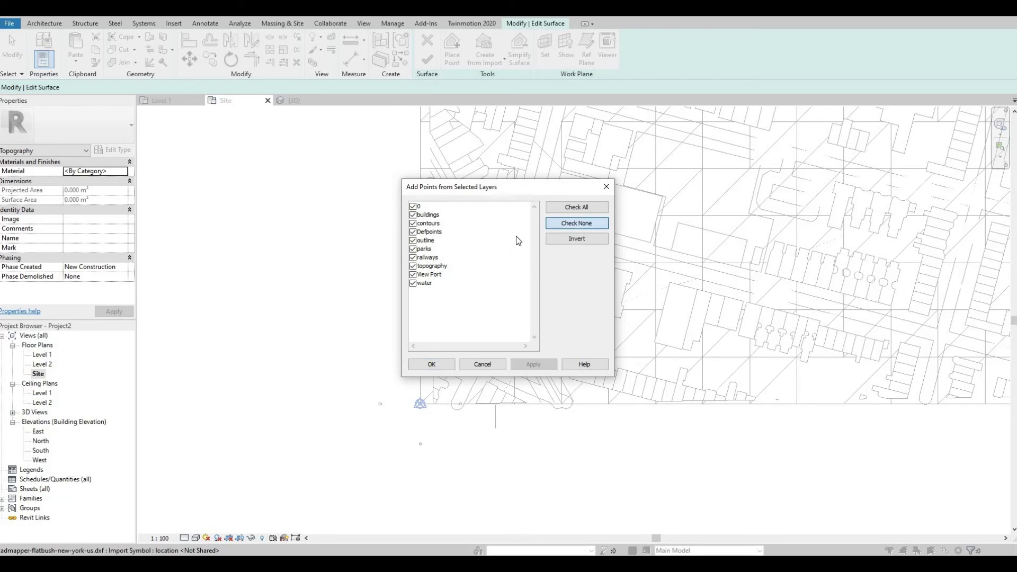
left_click(415, 227)
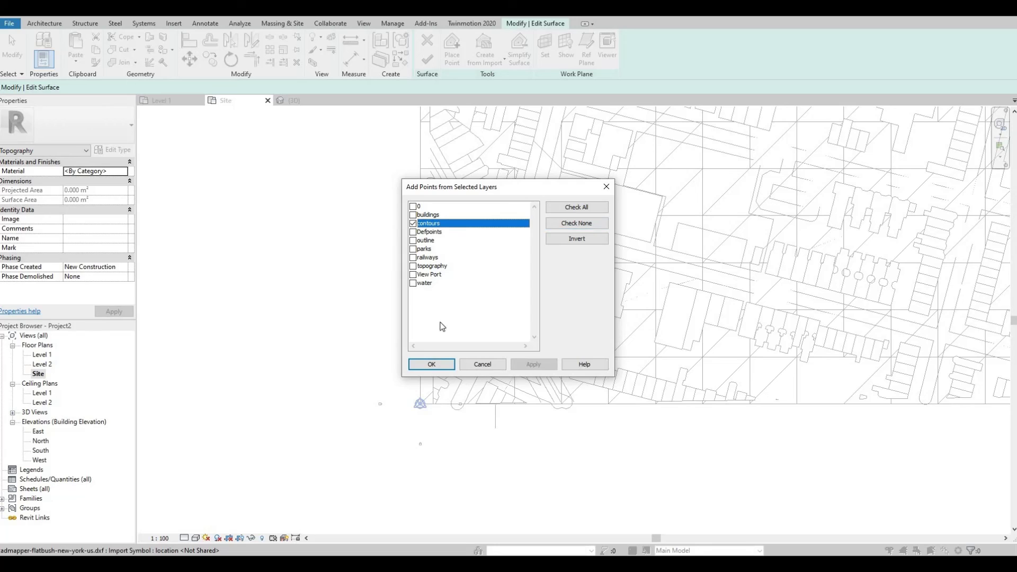
left_click(432, 365)
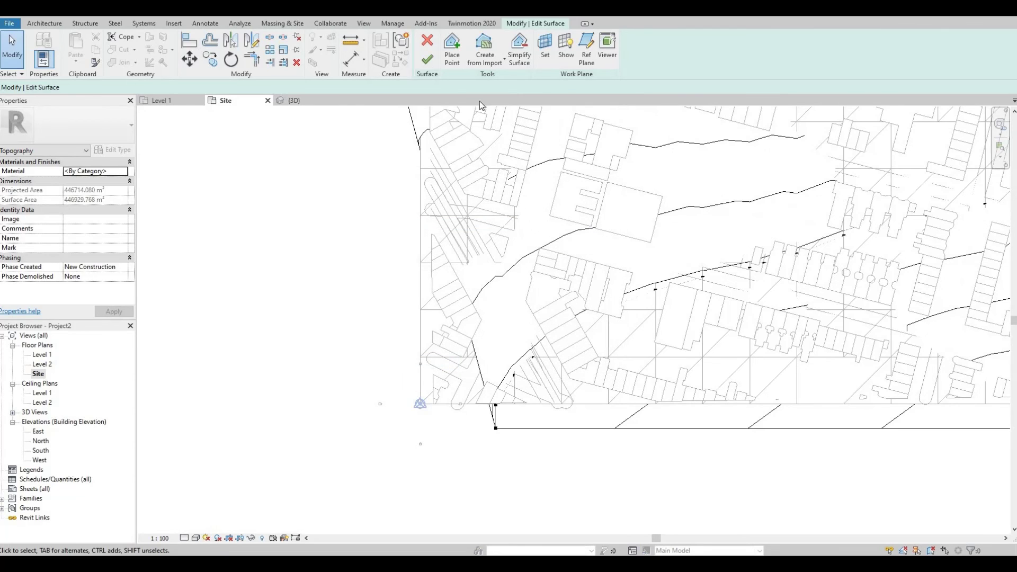
left_click(427, 60)
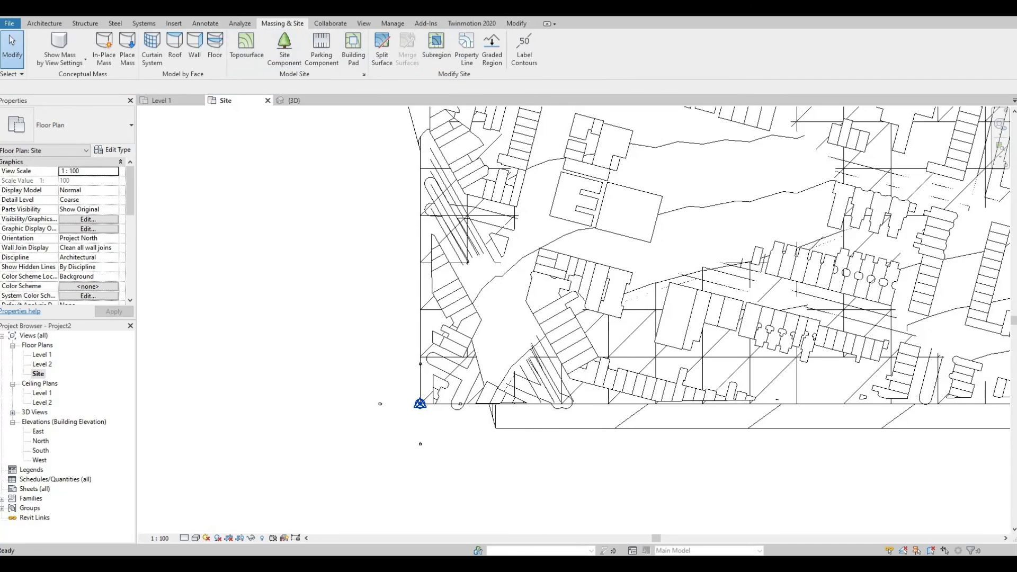